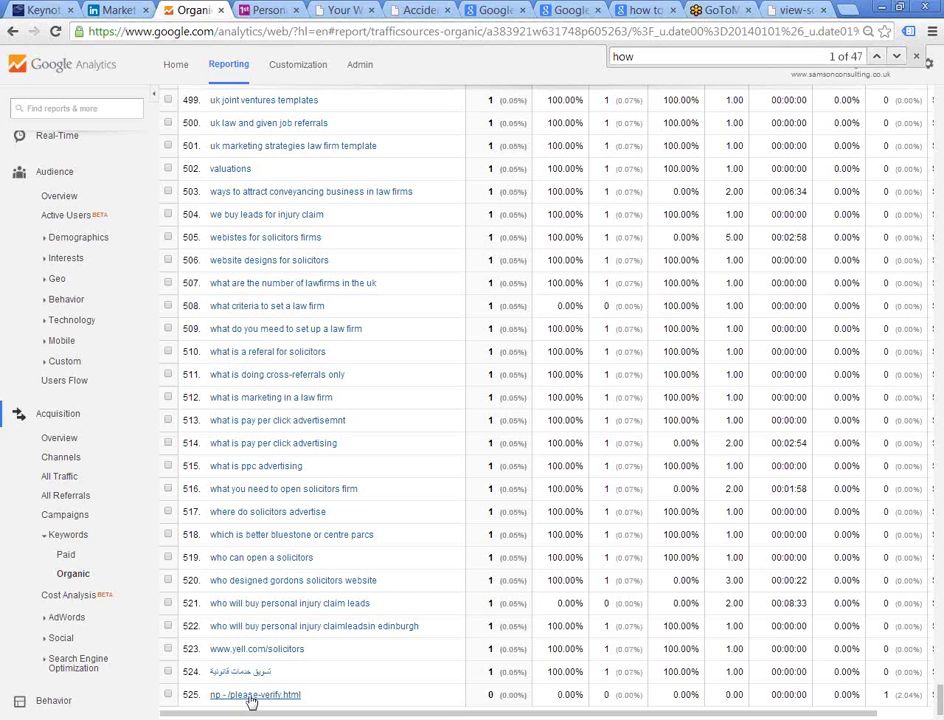
# Review the organic keyword list from the last entry back to the first row and highlight the "(not set)" keyword.
pyautogui.scroll(10, 250, 690)
pyautogui.scroll(20, 255, 670)
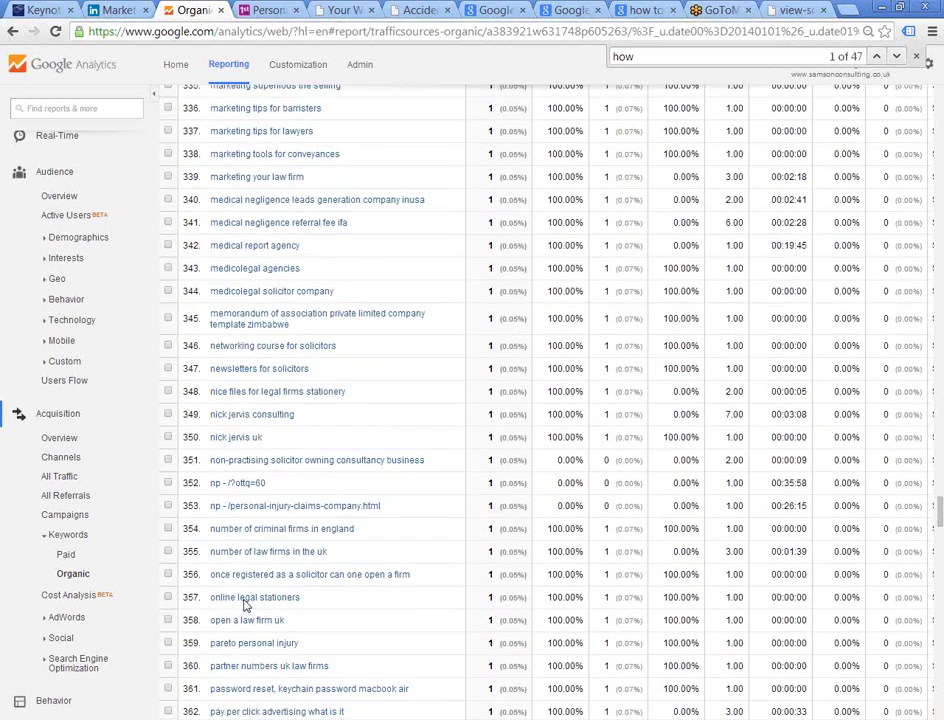
pyautogui.scroll(20, 358, 635)
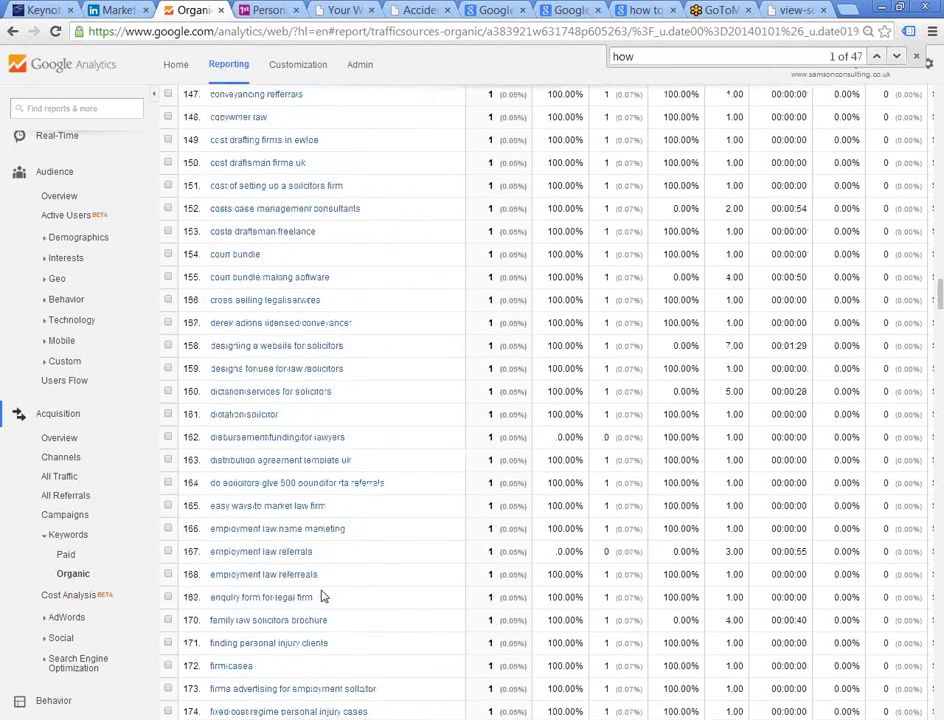
pyautogui.scroll(20, 321, 595)
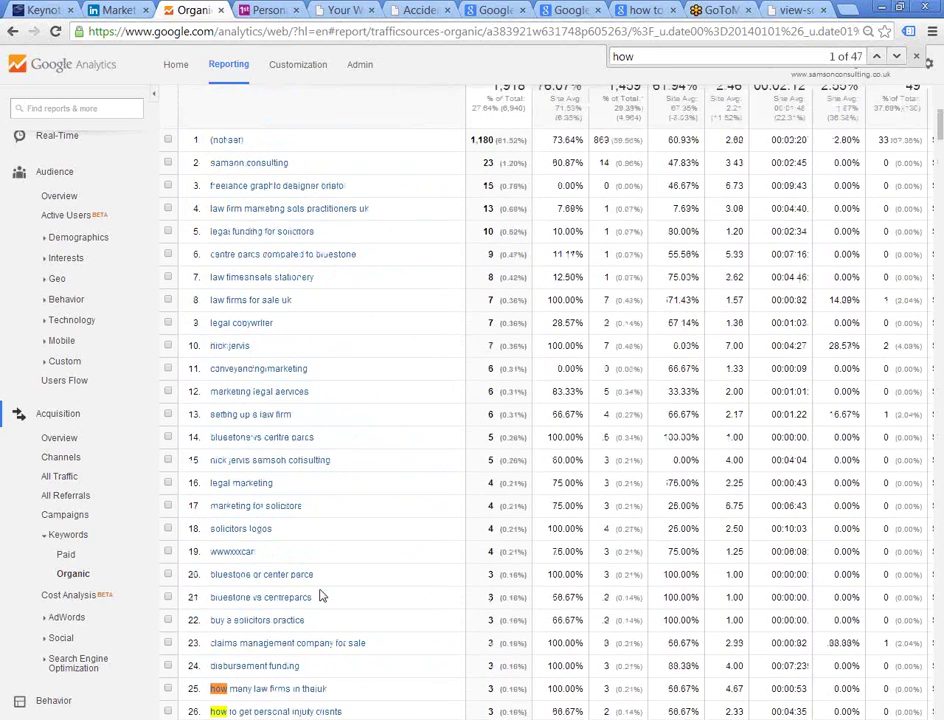
pyautogui.moveTo(244, 140); pyautogui.dragTo(209, 140)
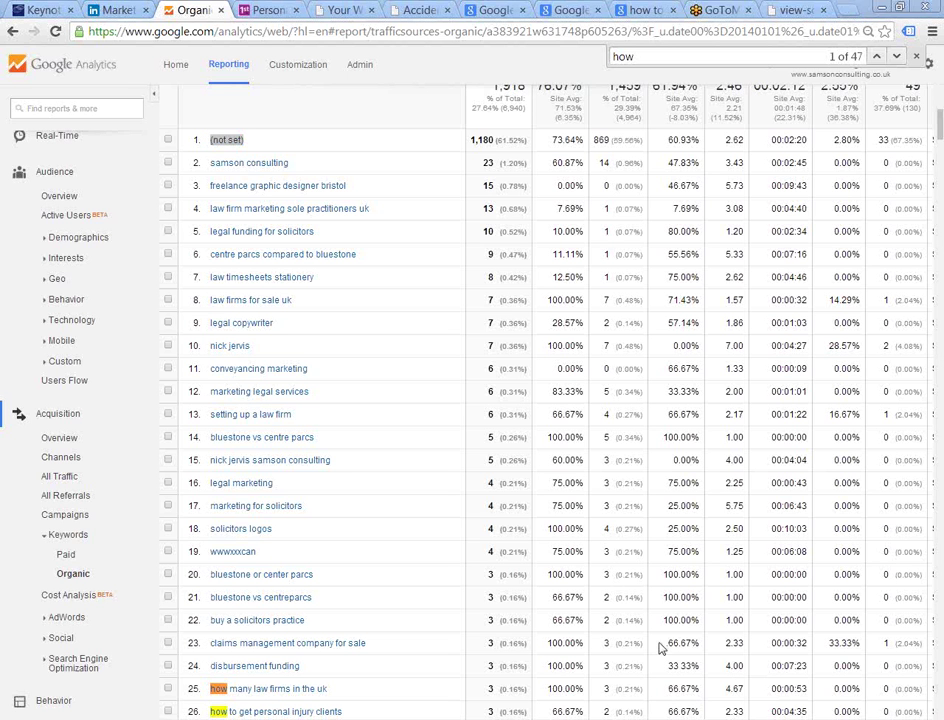
pyautogui.click(14, 7)
pyautogui.click(25, 7)
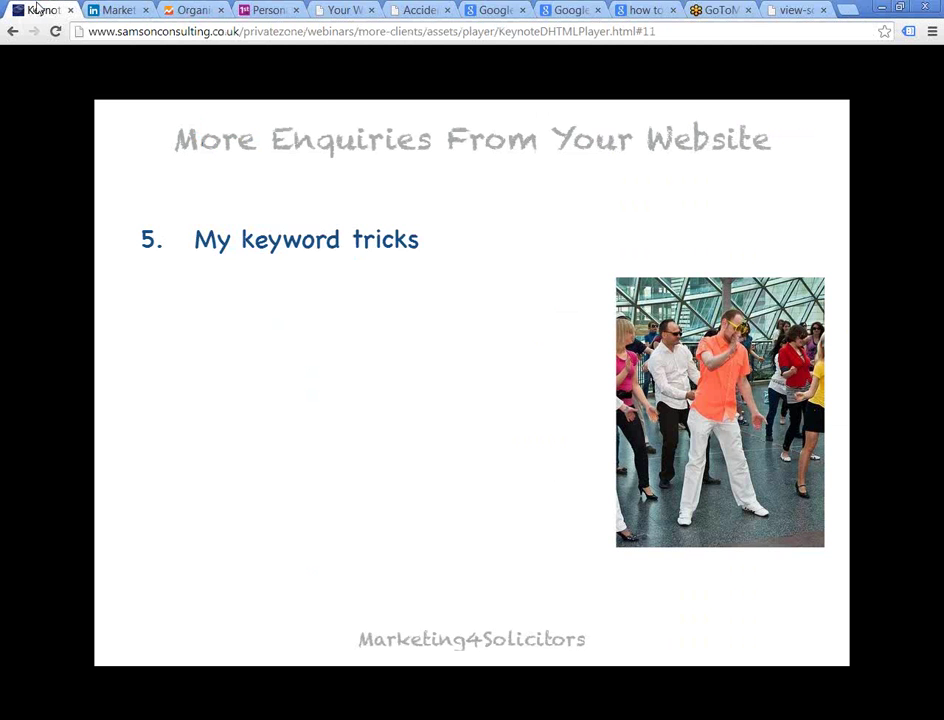
pyautogui.hotkey('alt', 'Tab')
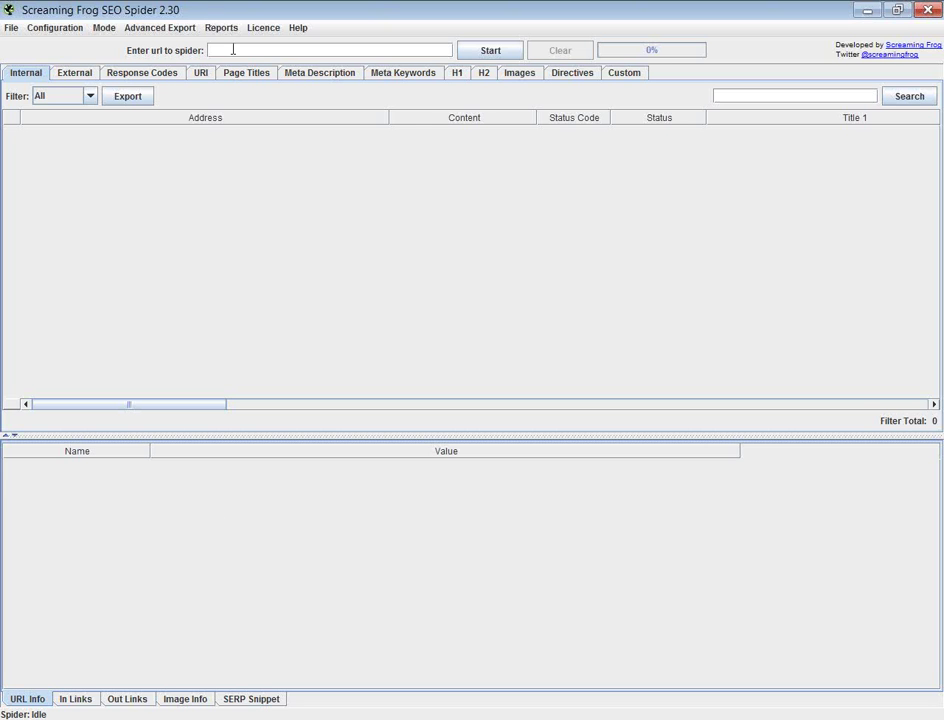
pyautogui.write('www.almondpersonalinjurysoli')
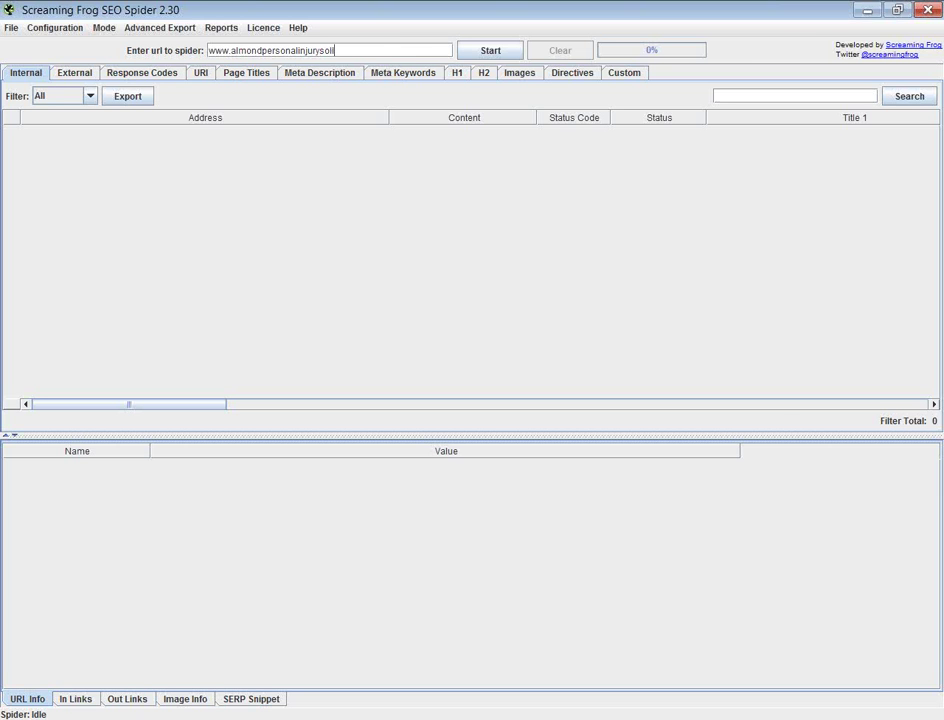
pyautogui.write('citors.co.uk')
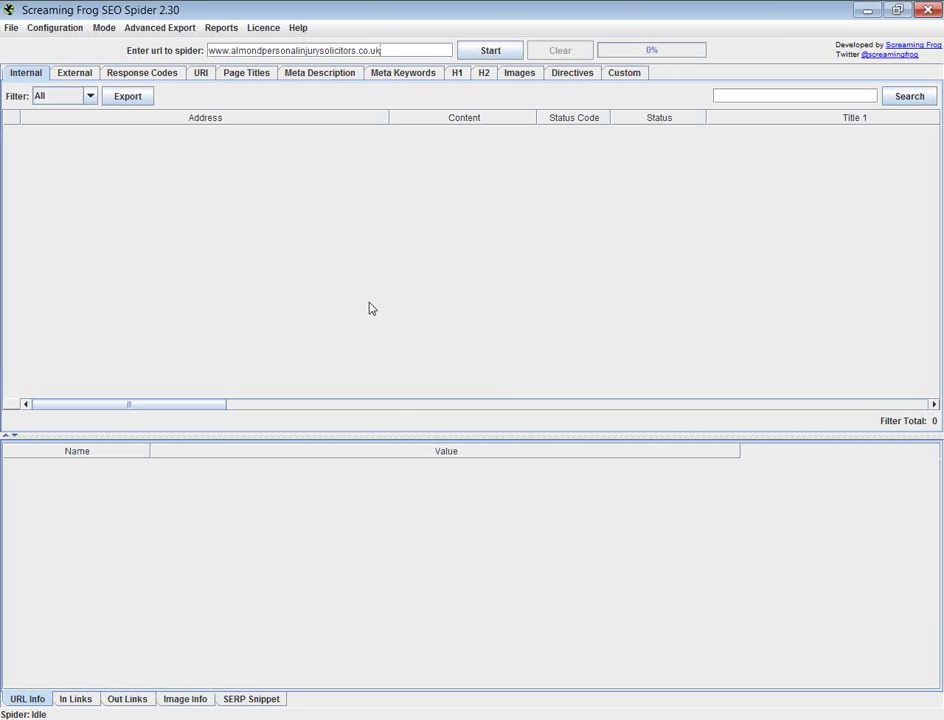
pyautogui.click(491, 52)
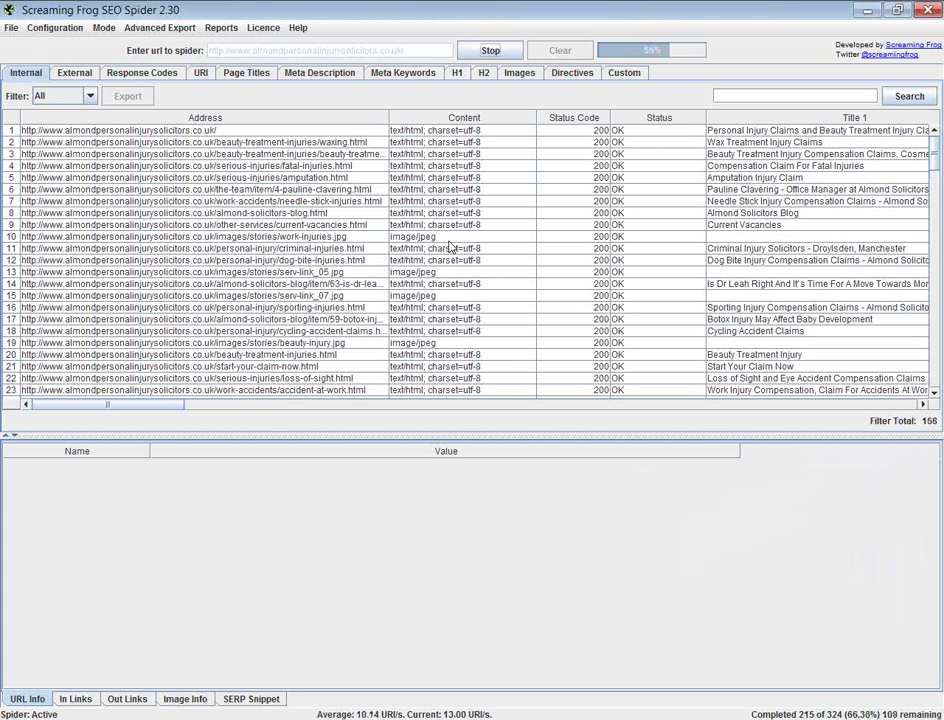
# Filter the internal crawl results to HTML and select the site's homepage entry.
pyautogui.click(89, 96)
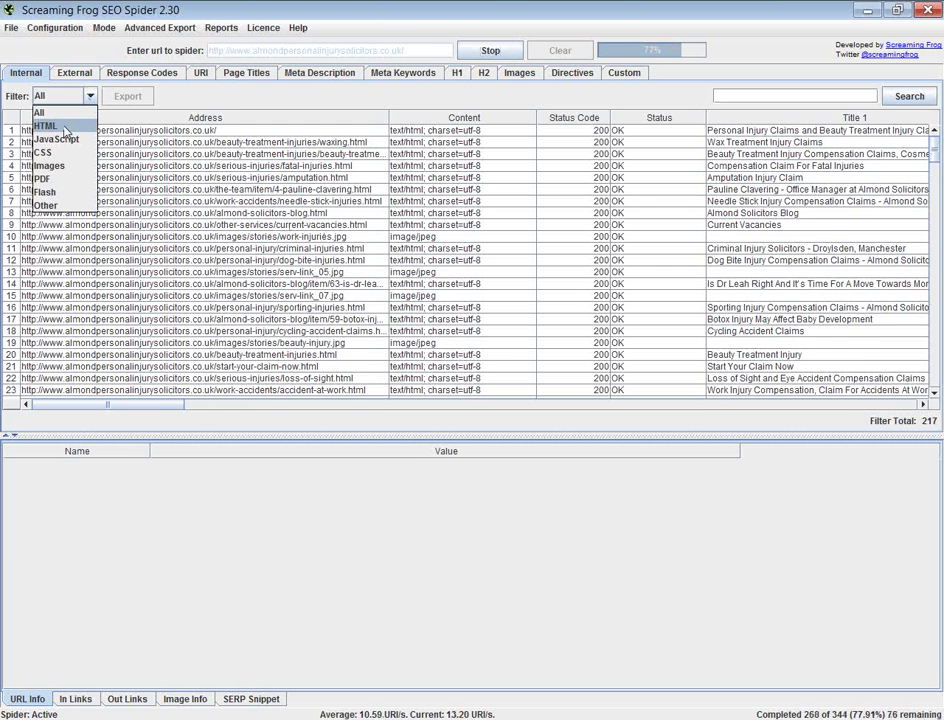
pyautogui.click(65, 128)
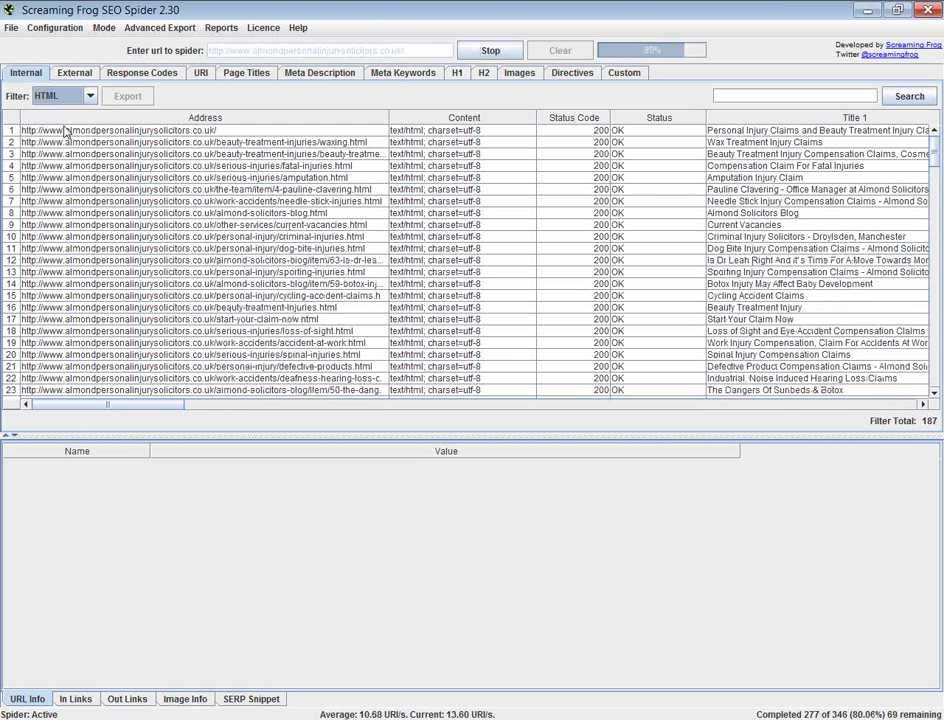
pyautogui.click(127, 133)
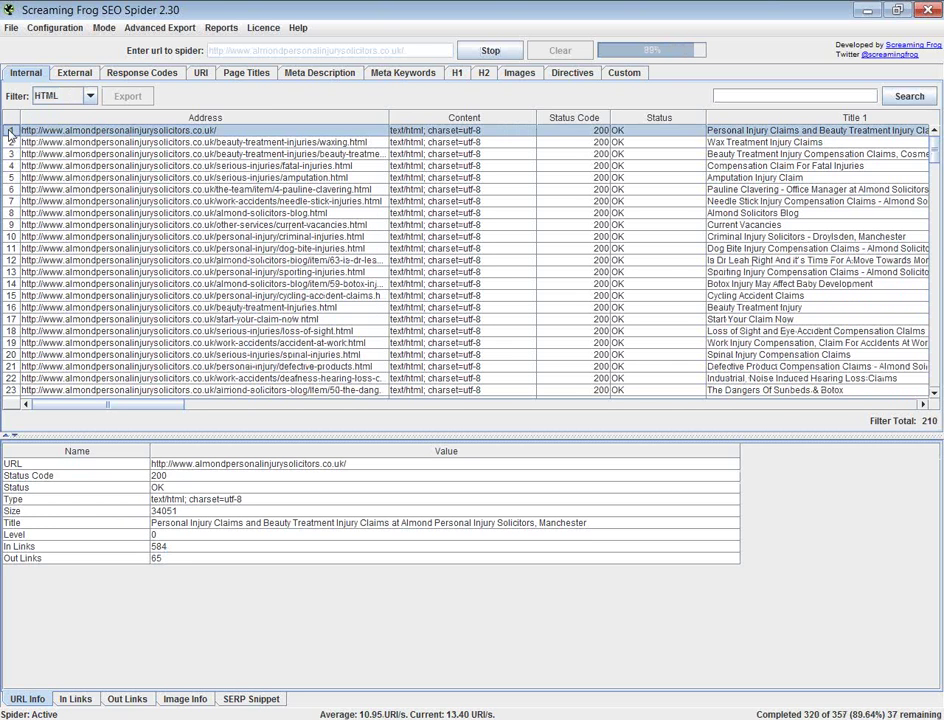
# Examine the crawled pages' titles, meta descriptions and H1 headings, sorting the list by Meta Keyword 1.
pyautogui.moveTo(171, 406); pyautogui.dragTo(260, 406)
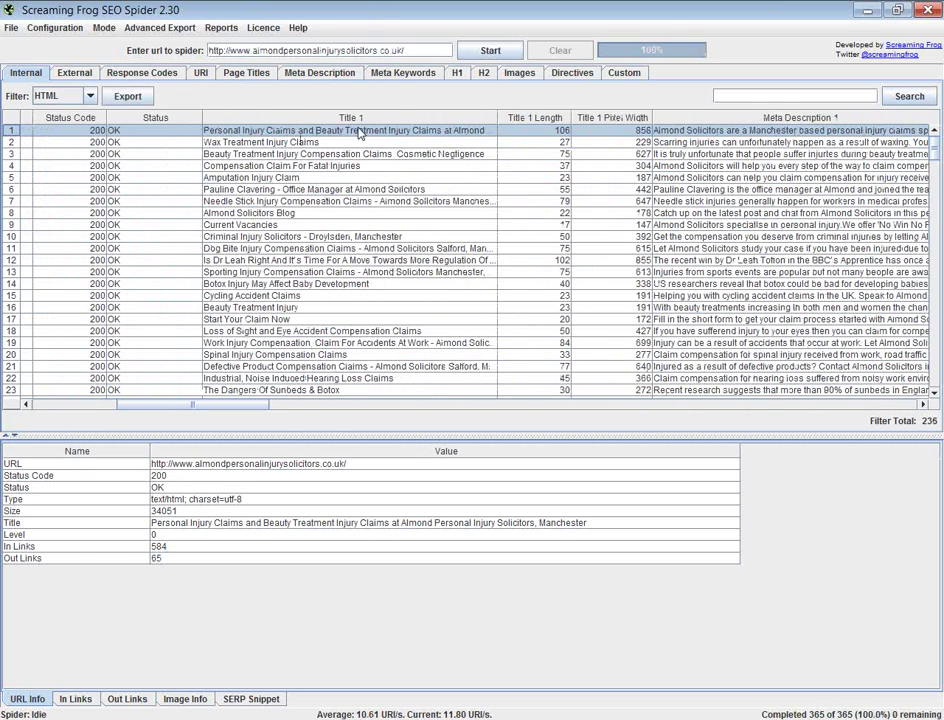
pyautogui.moveTo(198, 406); pyautogui.dragTo(262, 406)
pyautogui.moveTo(552, 118); pyautogui.dragTo(811, 130)
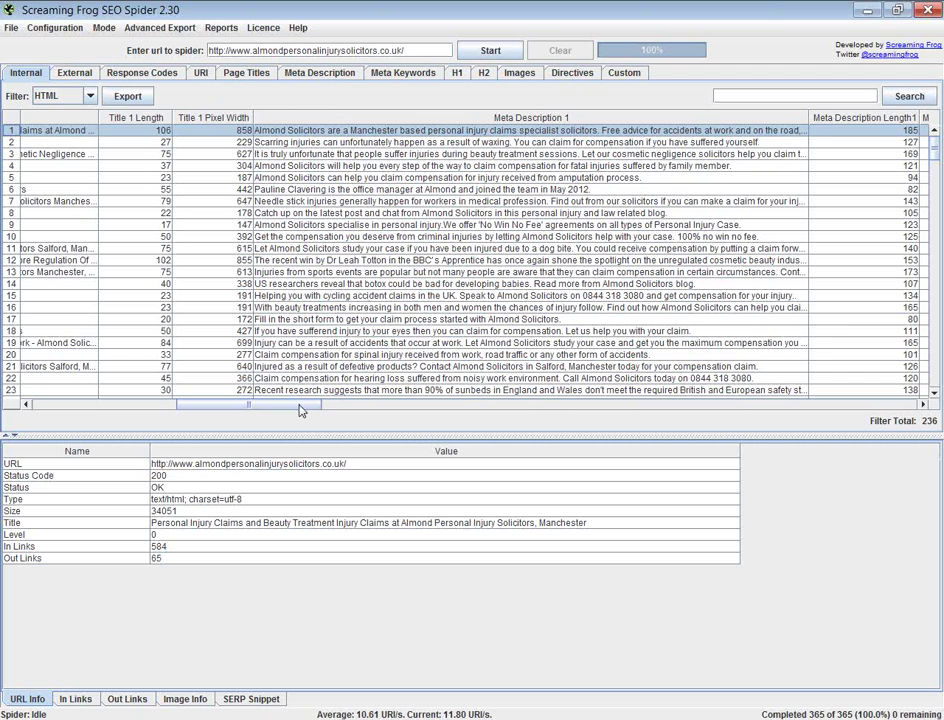
pyautogui.moveTo(300, 410); pyautogui.dragTo(441, 408)
pyautogui.click(448, 118)
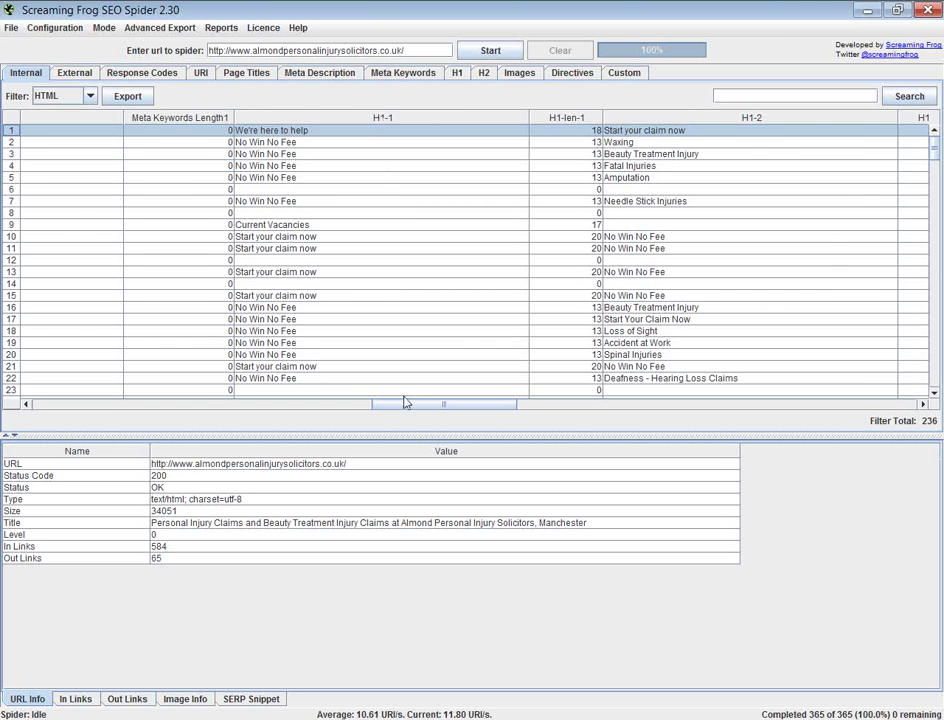
pyautogui.moveTo(405, 404)
pyautogui.mouseDown()
pyautogui.moveTo(373, 402)
pyautogui.moveTo(400, 402)
pyautogui.mouseUp()
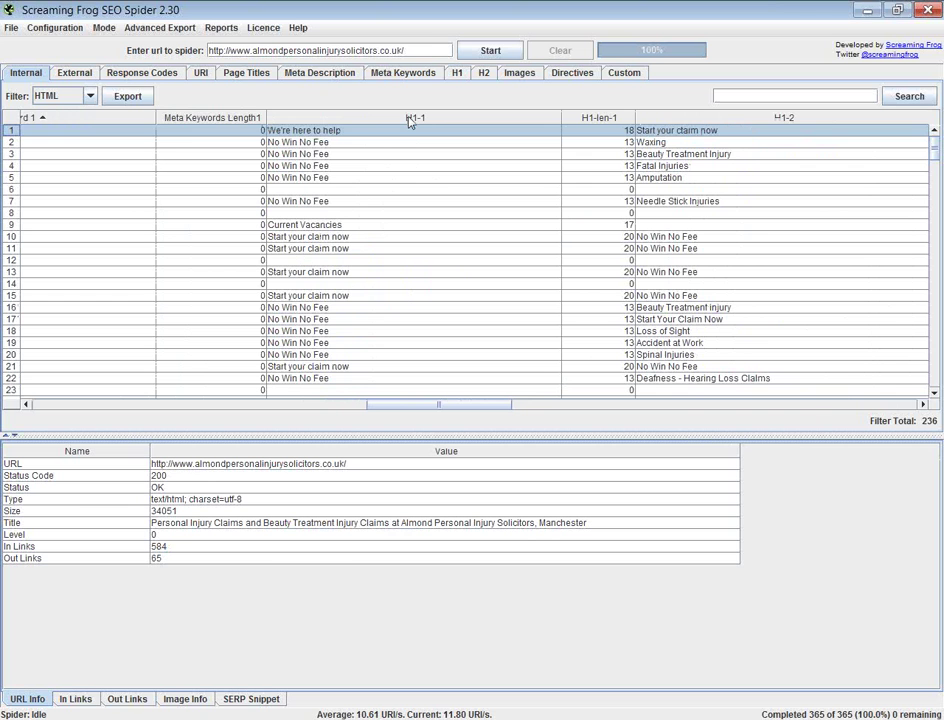
# Switch to the 1stclaims.co.uk homepage in Chrome and highlight its main heading, "Injured In An Accident Or Suffered Whilst In The Care Of A Medical Professional?...".
pyautogui.hotkey('alt', 'Tab')
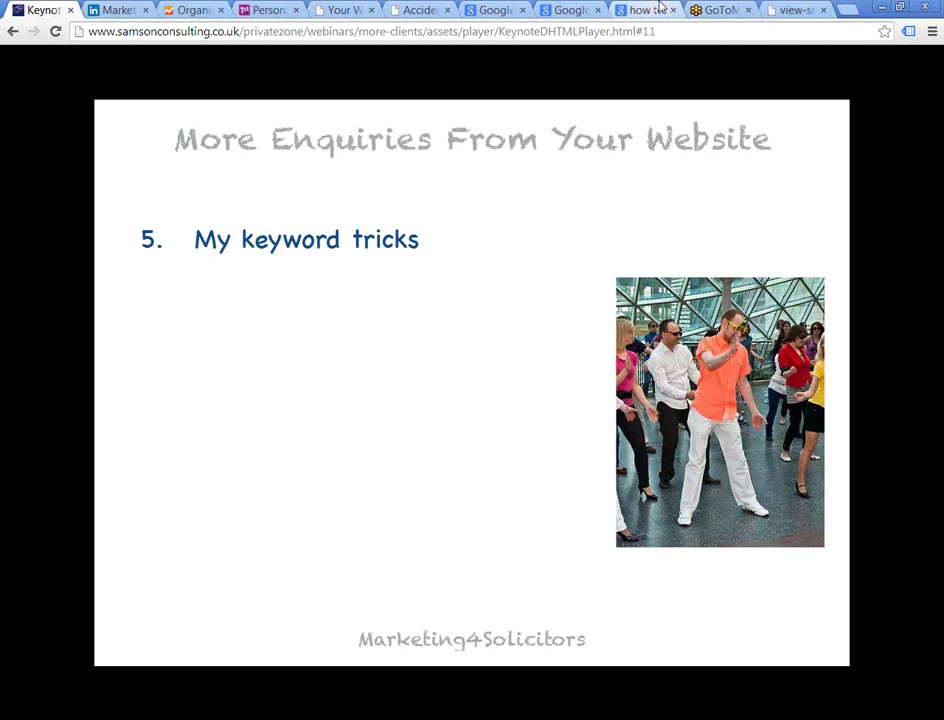
pyautogui.click(268, 10)
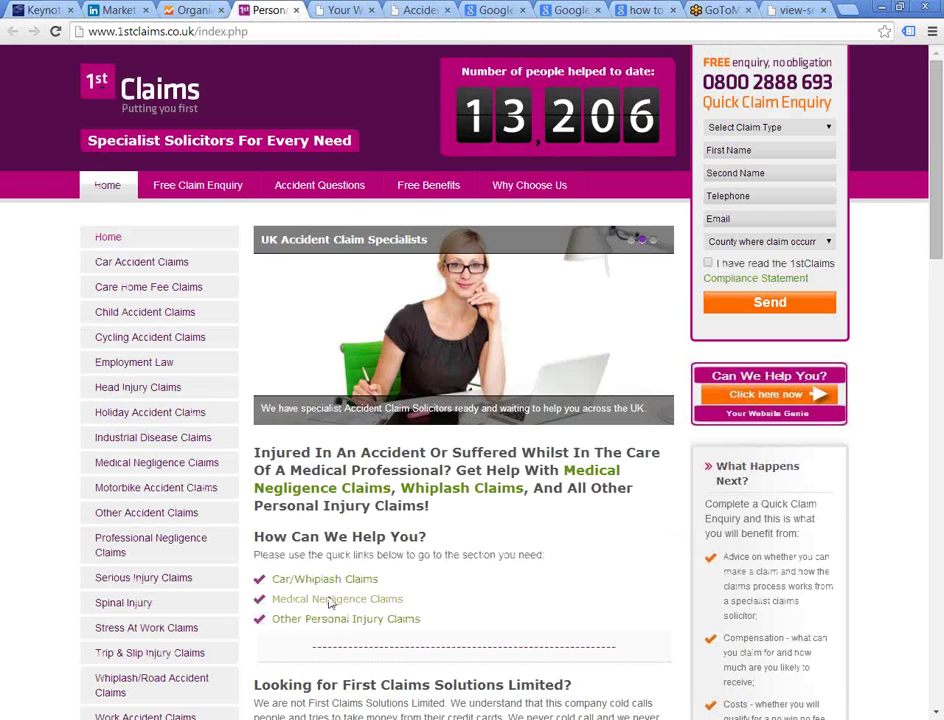
pyautogui.scroll(-2, 330, 600)
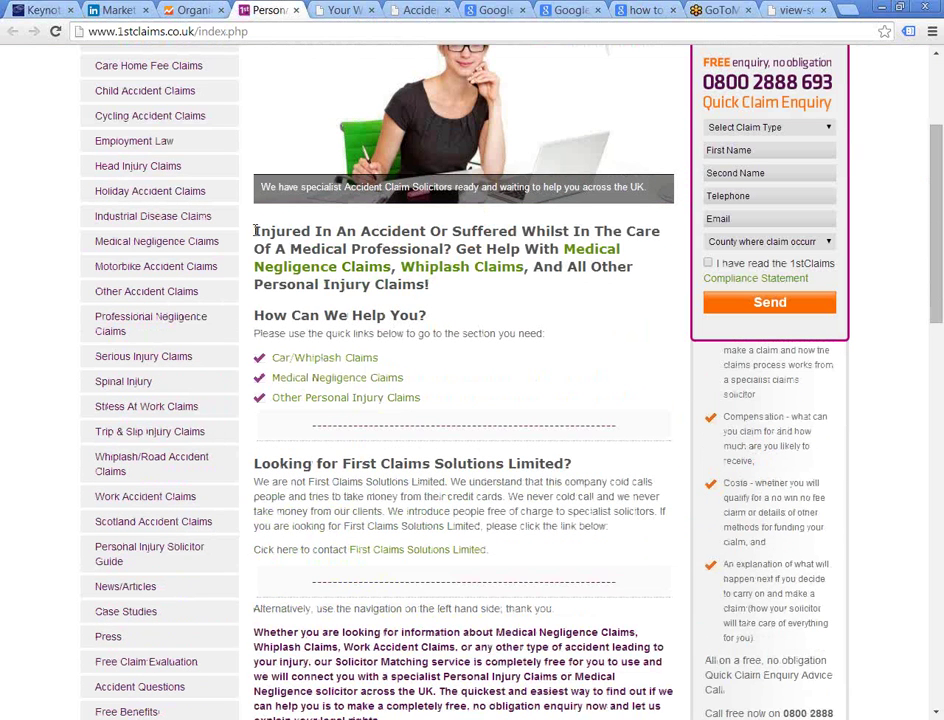
pyautogui.moveTo(255, 230); pyautogui.dragTo(432, 285)
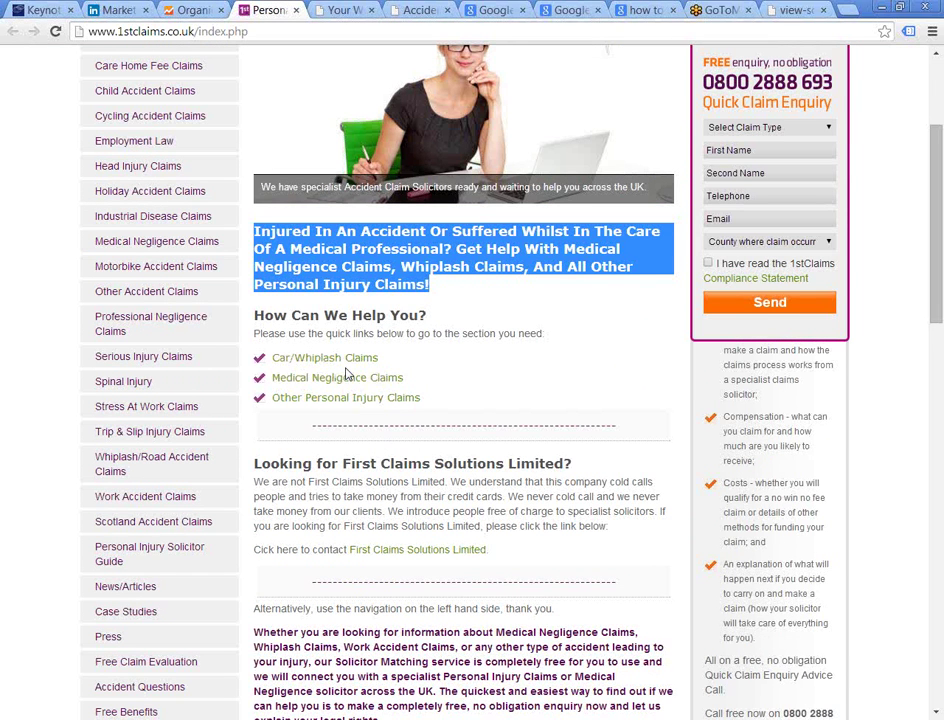
# Switch back to Screaming Frog SEO Spider, review the page titles and select the "Cycling Accident Claims" title.
pyautogui.hotkey('alt', 'Tab')
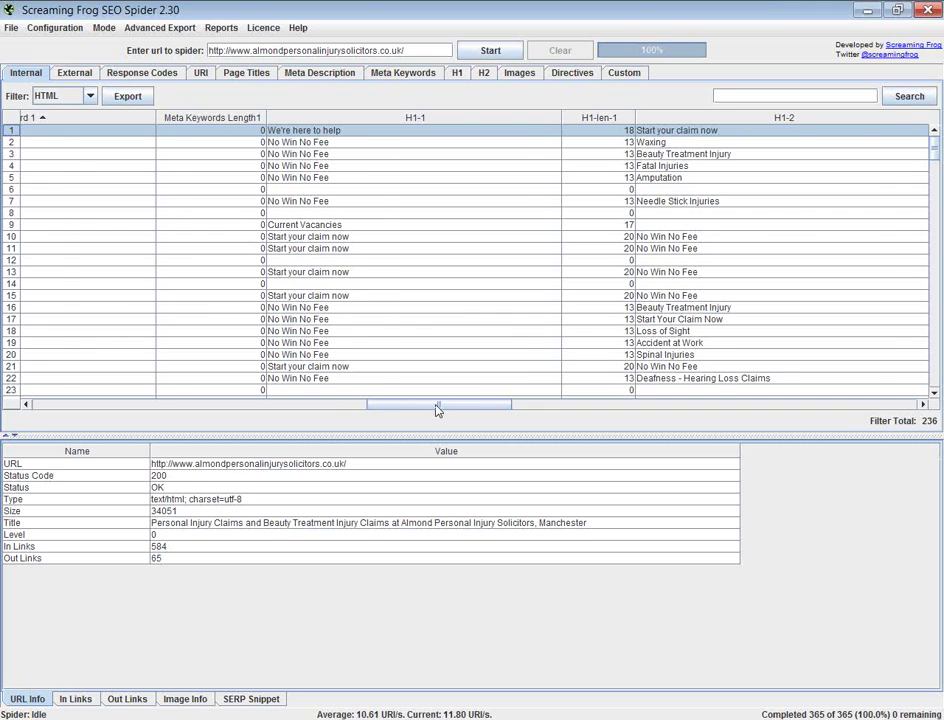
pyautogui.moveTo(438, 405); pyautogui.dragTo(93, 401)
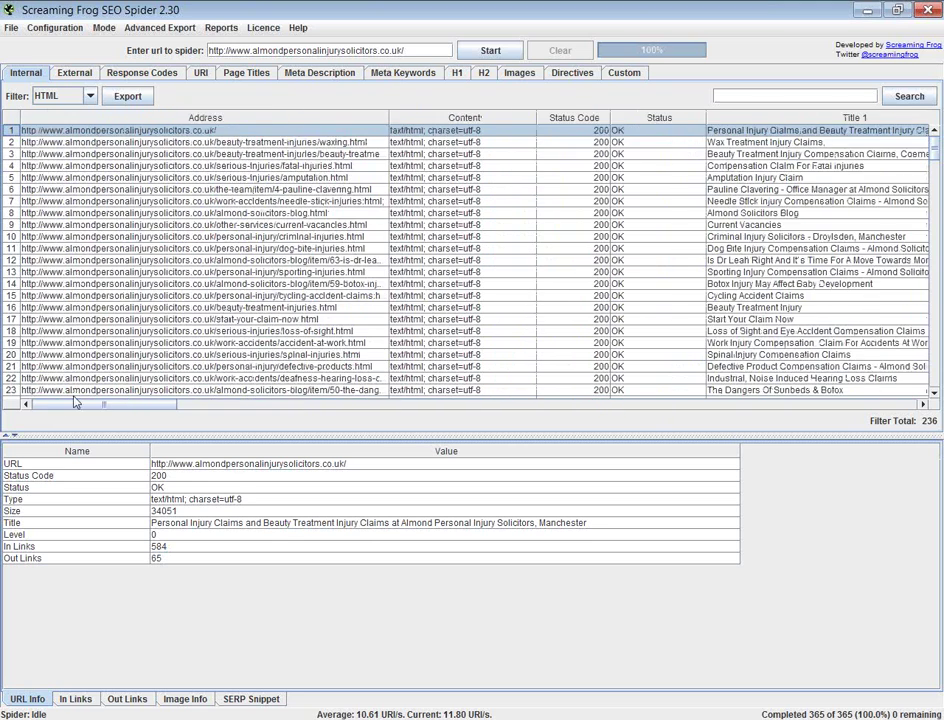
pyautogui.hscroll(10, 240, 302)
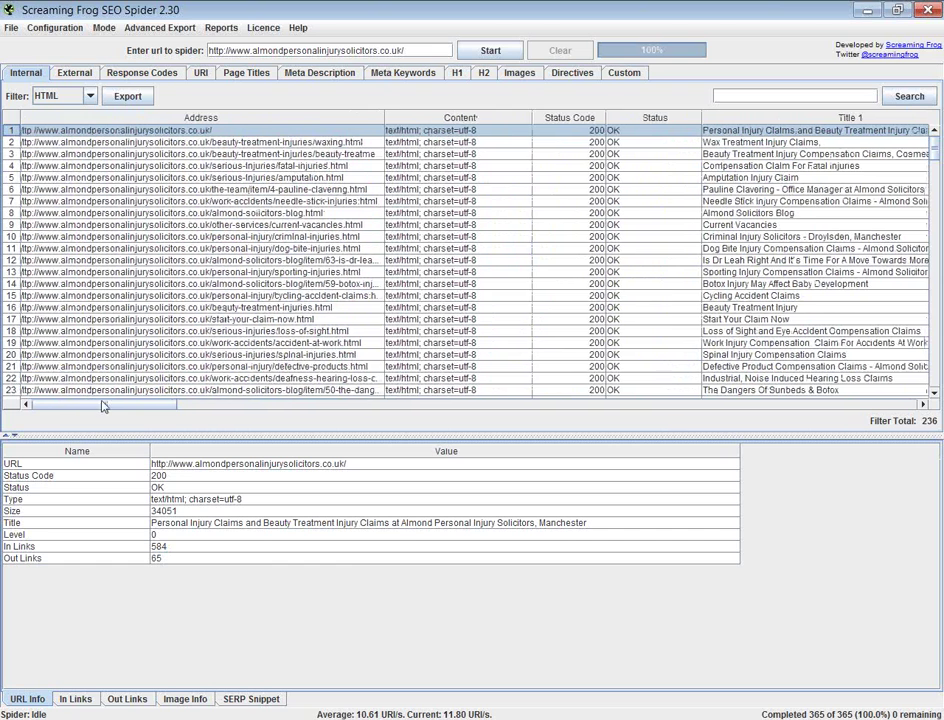
pyautogui.press('Down')
pyautogui.press('Down')
pyautogui.press('Down')
pyautogui.press('Down')
pyautogui.press('Down')
pyautogui.press('Down')
pyautogui.press('Down')
pyautogui.press('Down')
pyautogui.press('Down')
pyautogui.press('Down')
pyautogui.press('Down')
pyautogui.press('Down')
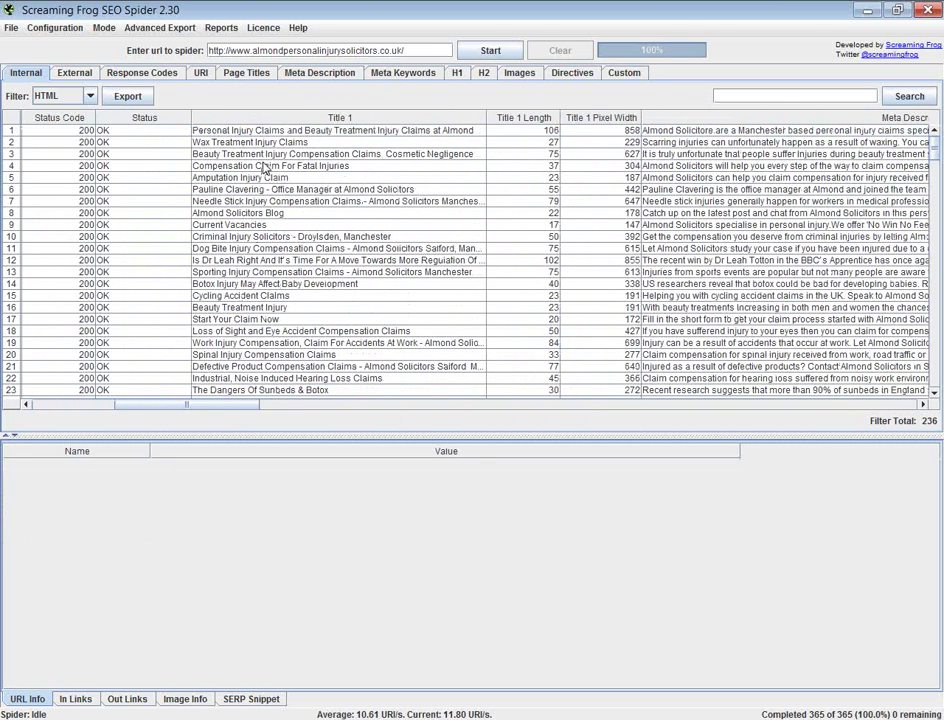
pyautogui.moveTo(267, 331); pyautogui.dragTo(267, 296)
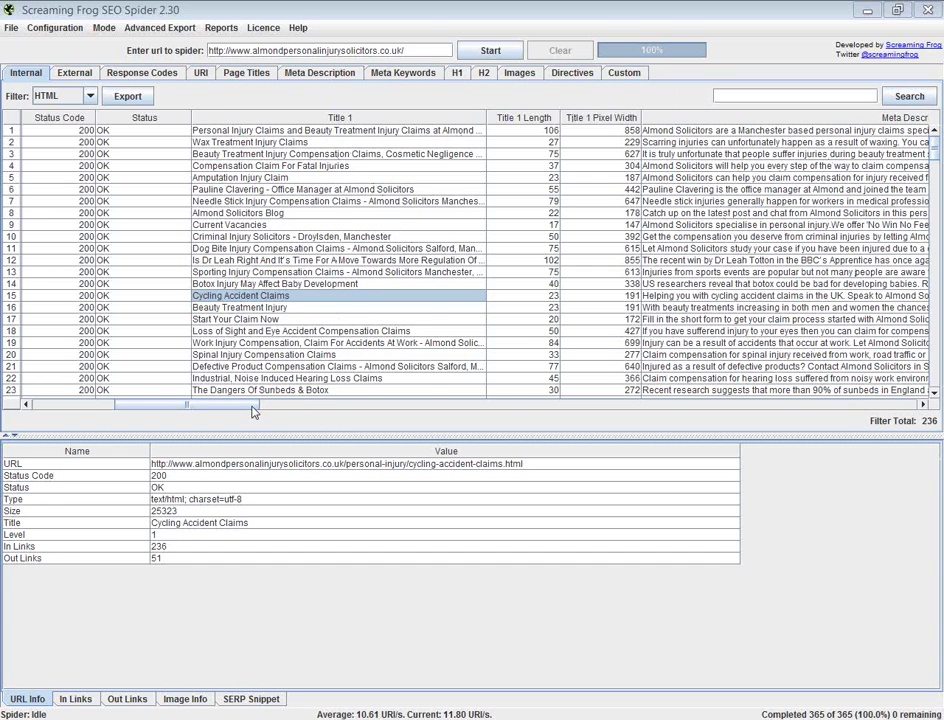
# Check the H1 headings of the crawled pages and return to the "My keyword tricks" slide in Chrome.
pyautogui.moveTo(253, 411); pyautogui.dragTo(487, 425)
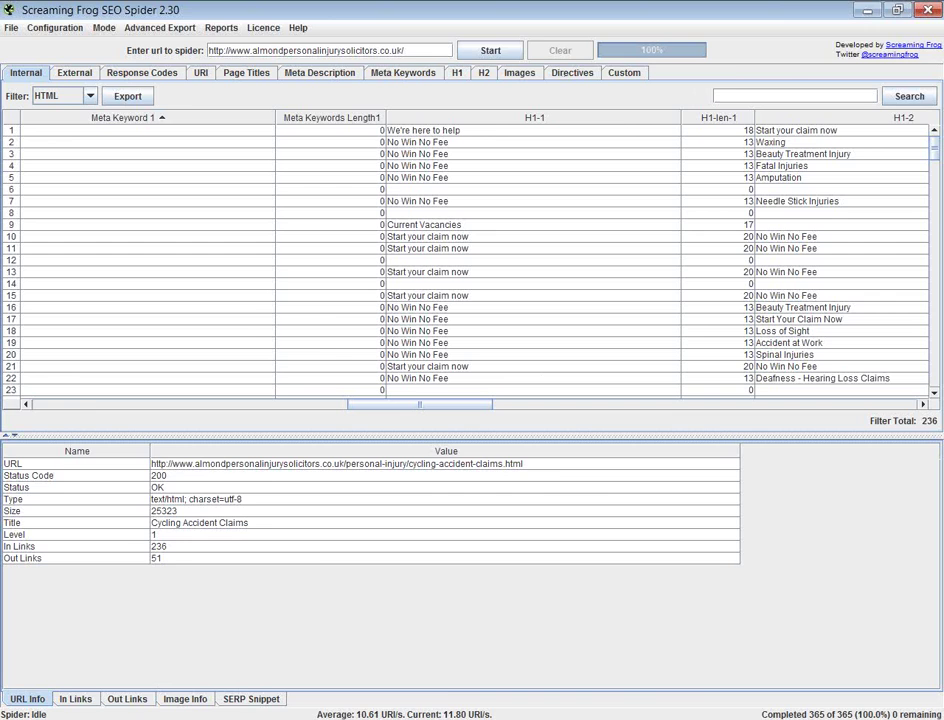
pyautogui.hotkey('alt', 'Tab')
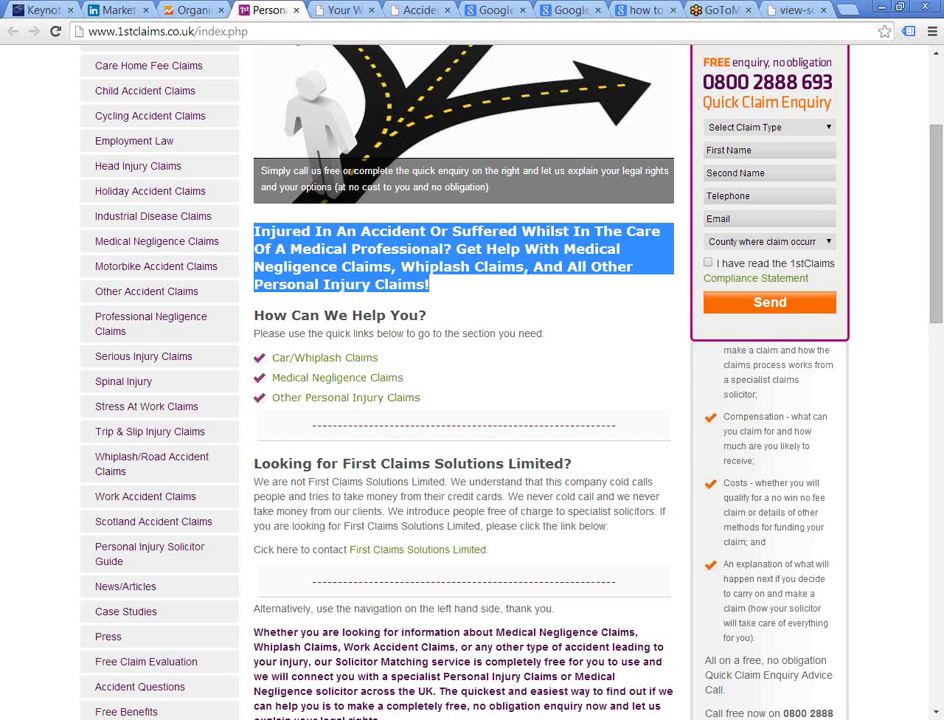
pyautogui.click(40, 10)
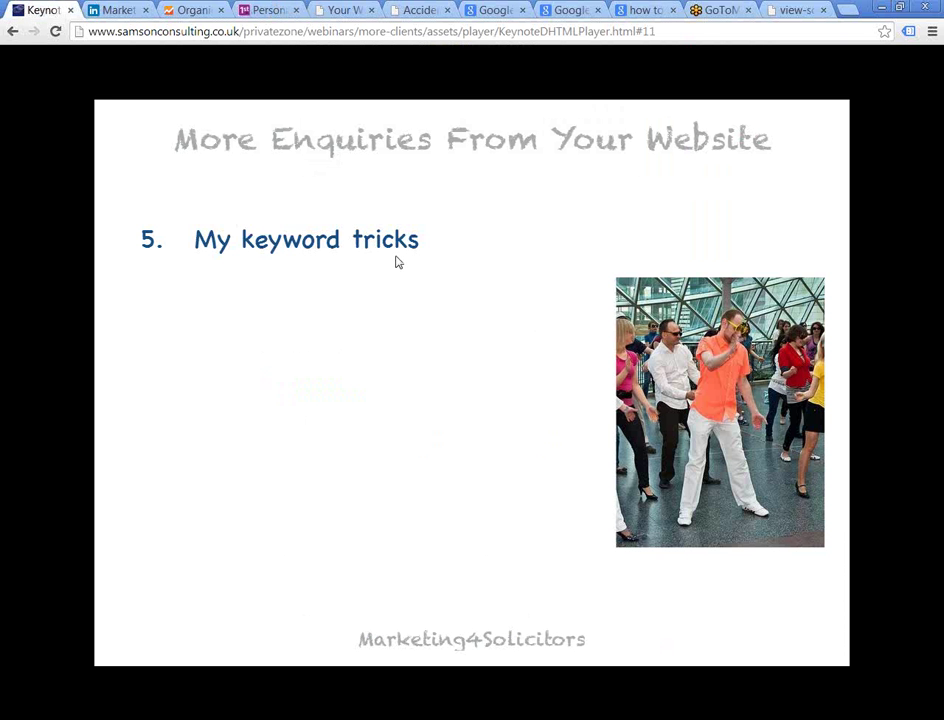